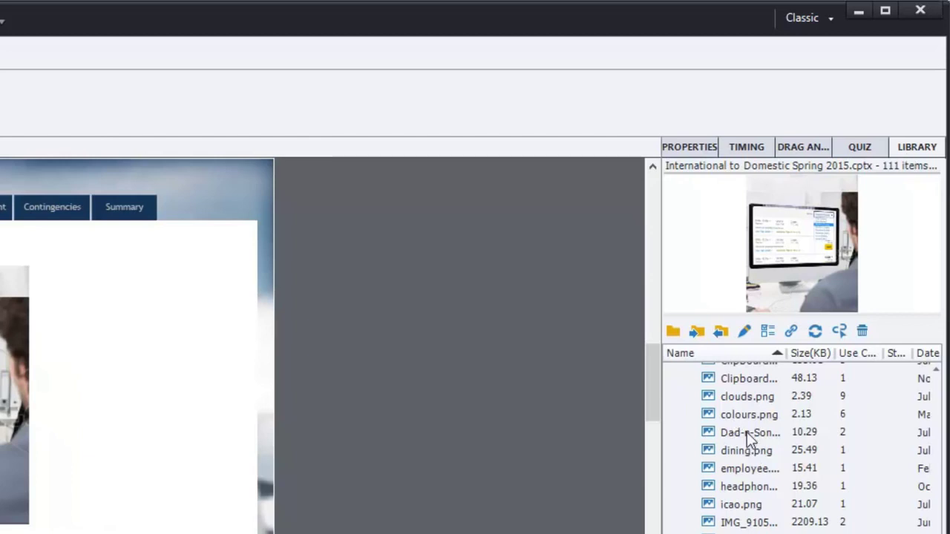
# Preview the Dad-n-Son, dining.png and employee images in the Library
pyautogui.click(746, 432)
pyautogui.click(749, 450)
pyautogui.click(751, 468)
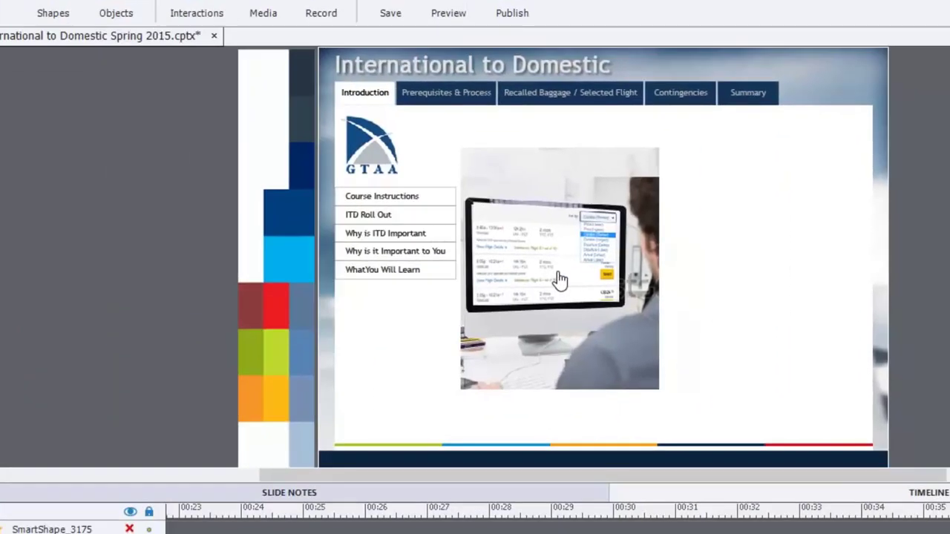
# Locate the slide's computer picture in the Library using Find in the Library
pyautogui.click(560, 279)
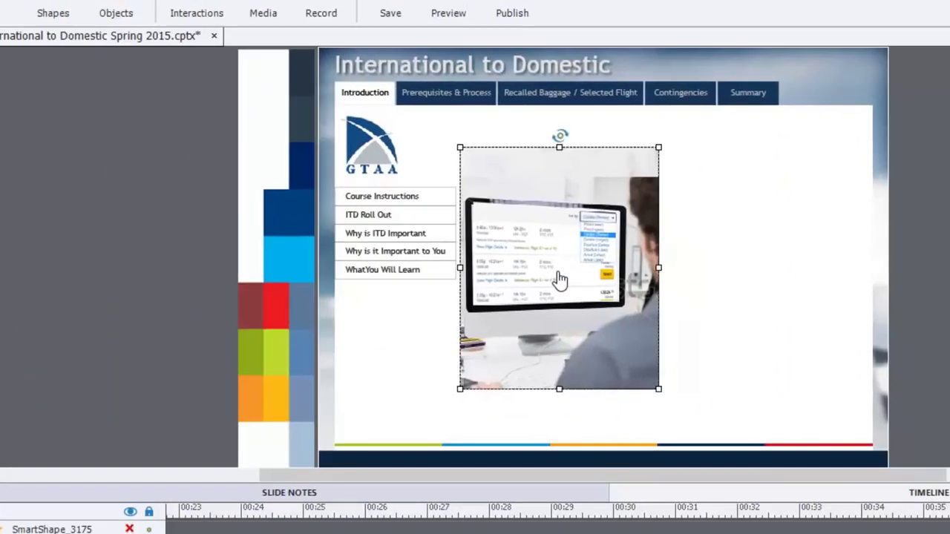
pyautogui.rightClick(560, 280)
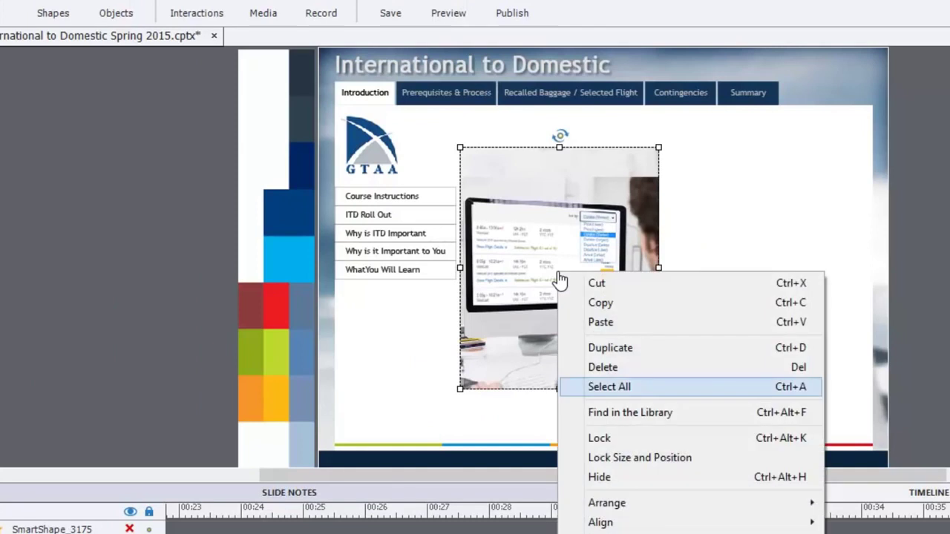
pyautogui.click(644, 412)
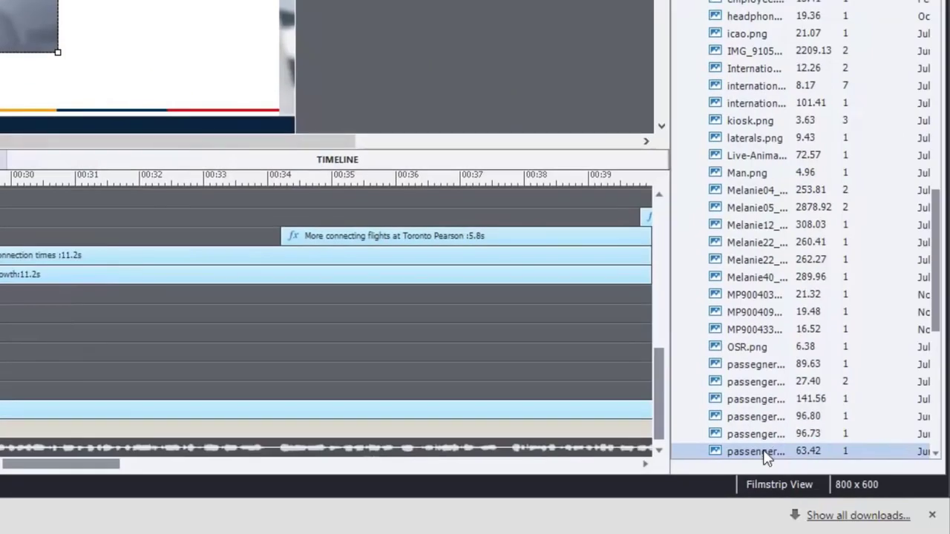
# Open passenger-research2.png's Image Properties and send it to Photoshop for editing
pyautogui.doubleClick(755, 451)
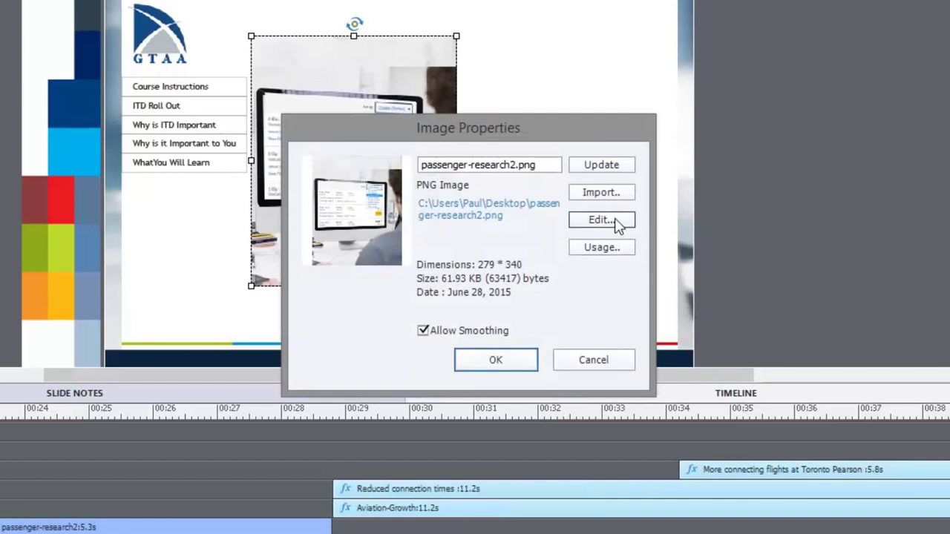
pyautogui.click(618, 223)
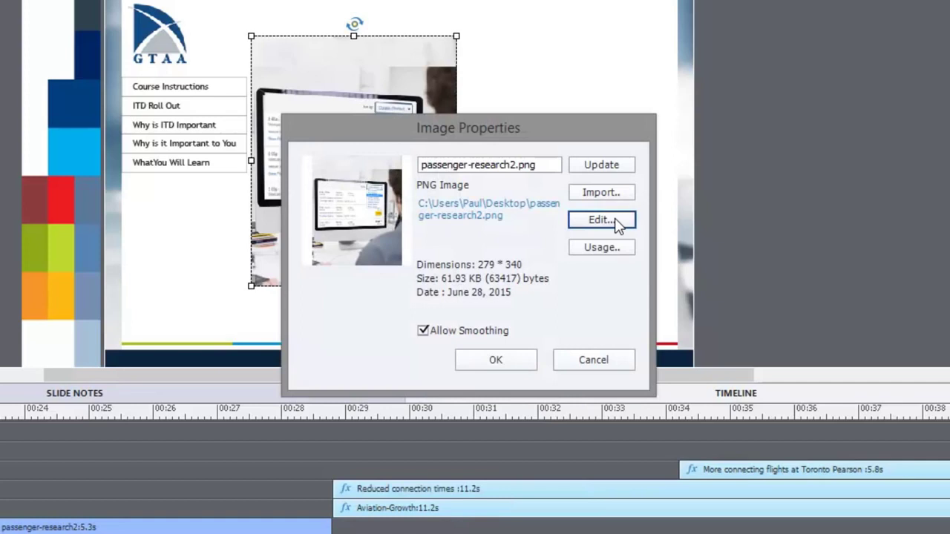
pyautogui.click(615, 223)
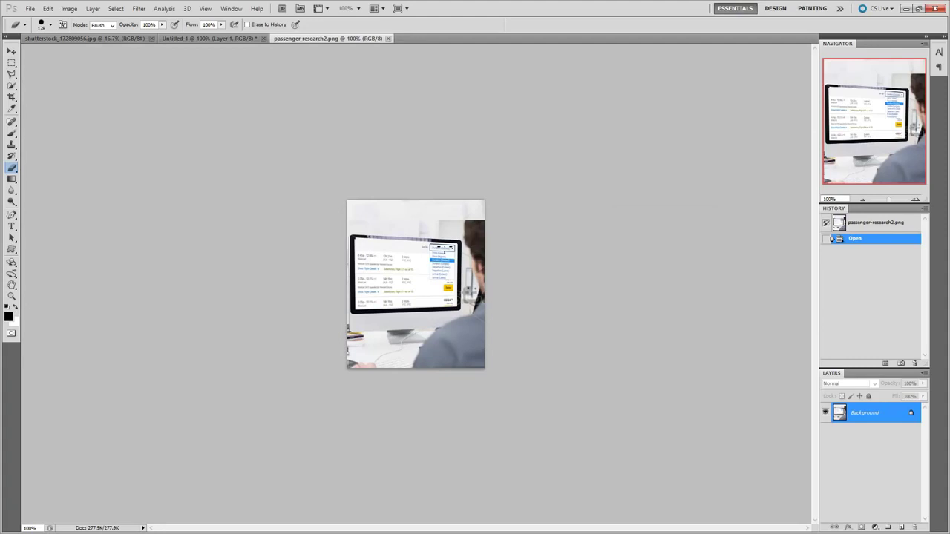
# Switch between the shutterstock stock photo and the Untitled-1 flight-results document
pyautogui.click(91, 39)
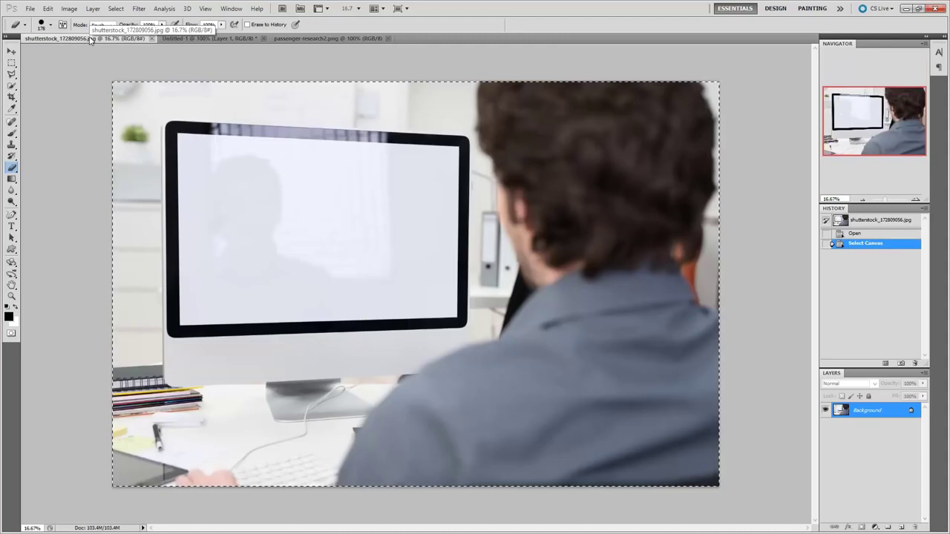
pyautogui.click(210, 38)
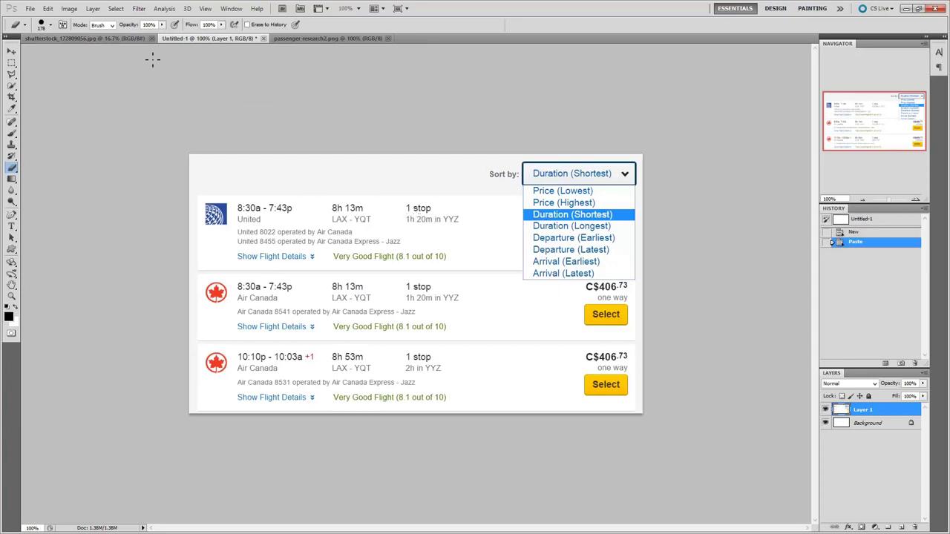
pyautogui.click(97, 39)
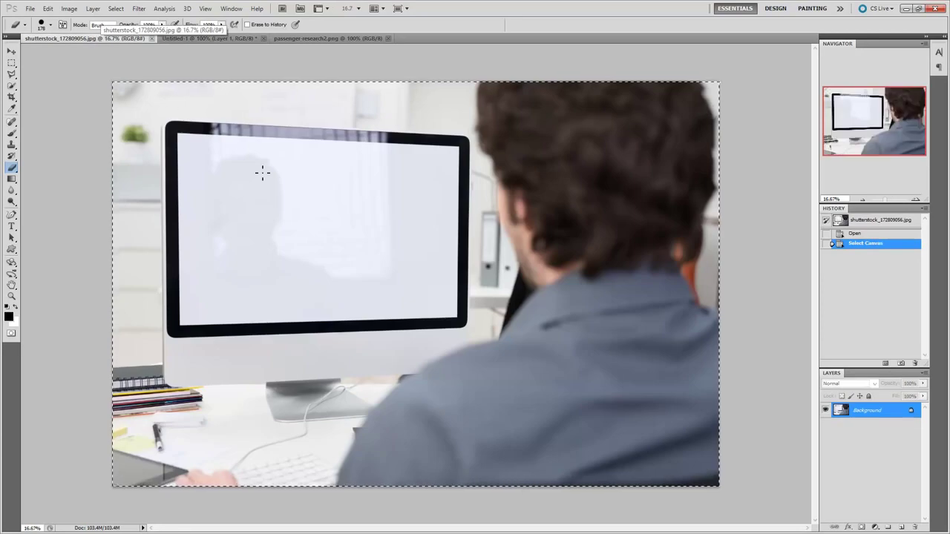
# Select all of the Untitled-1 flight-results screenshot and paste it into the shutterstock photo as Layer 1
pyautogui.click(234, 38)
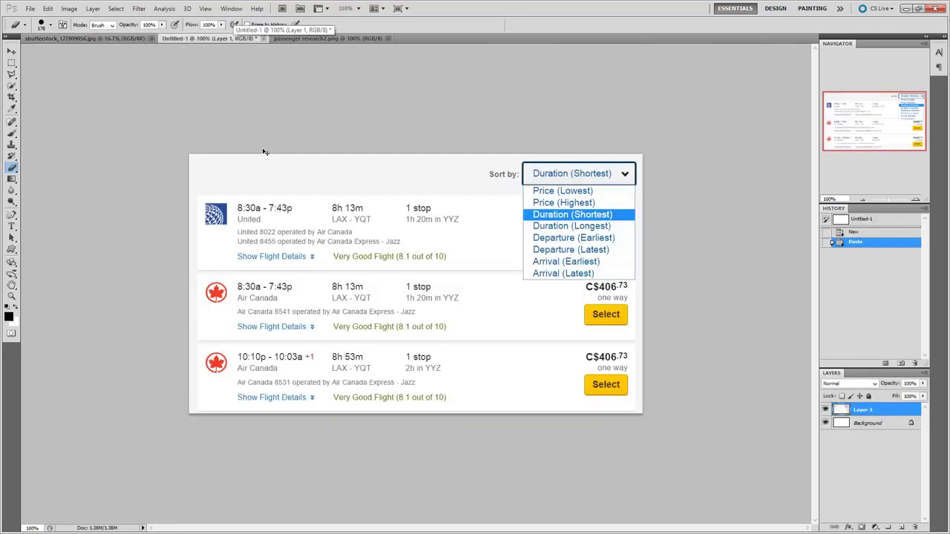
pyautogui.hotkey('ctrl', 'a')
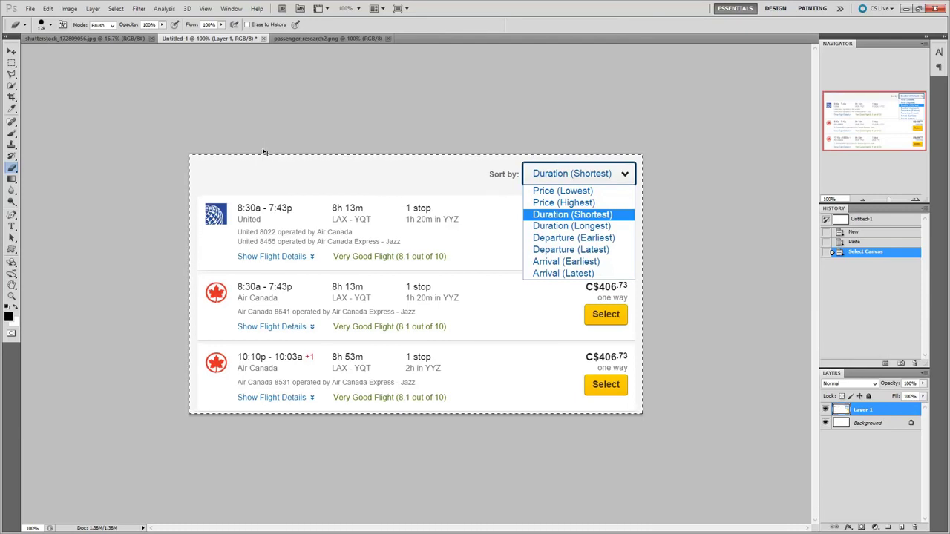
pyautogui.click(109, 39)
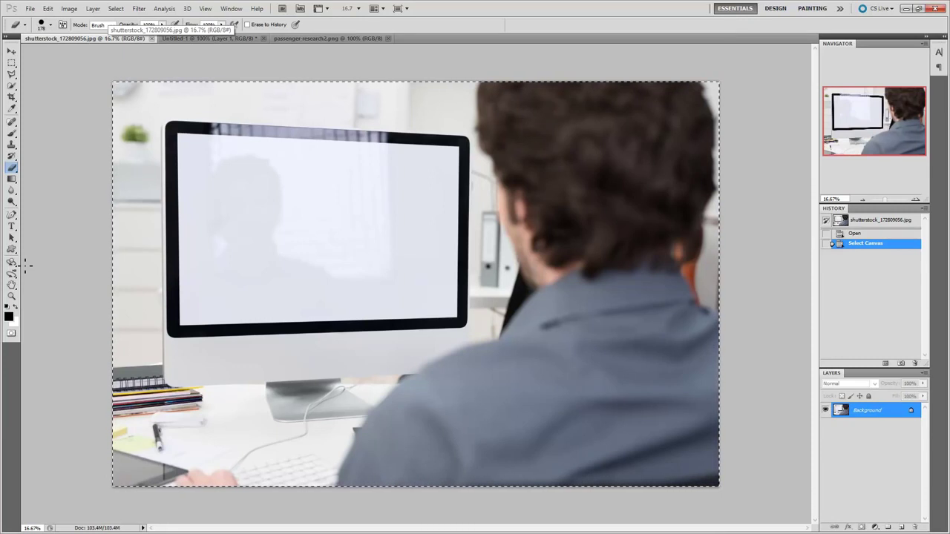
pyautogui.hotkey('ctrl', 'v')
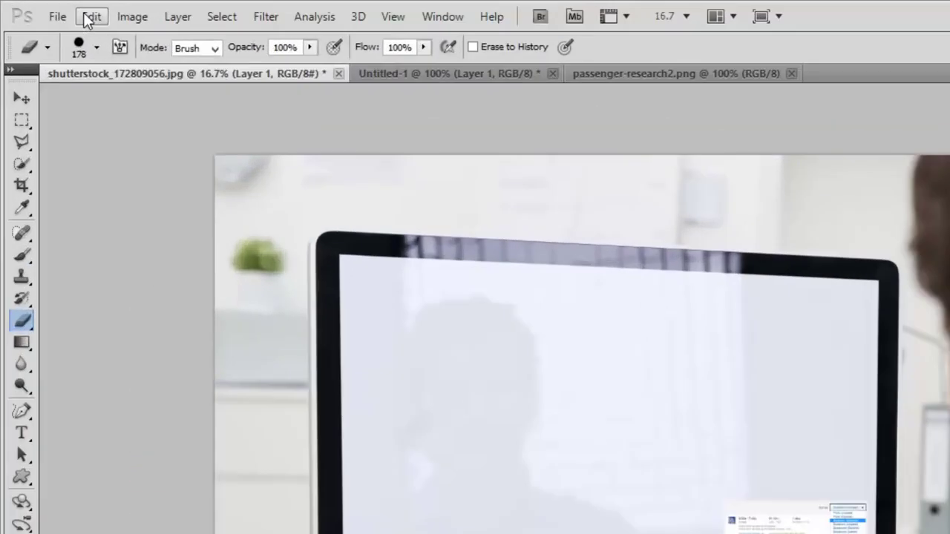
pyautogui.click(47, 9)
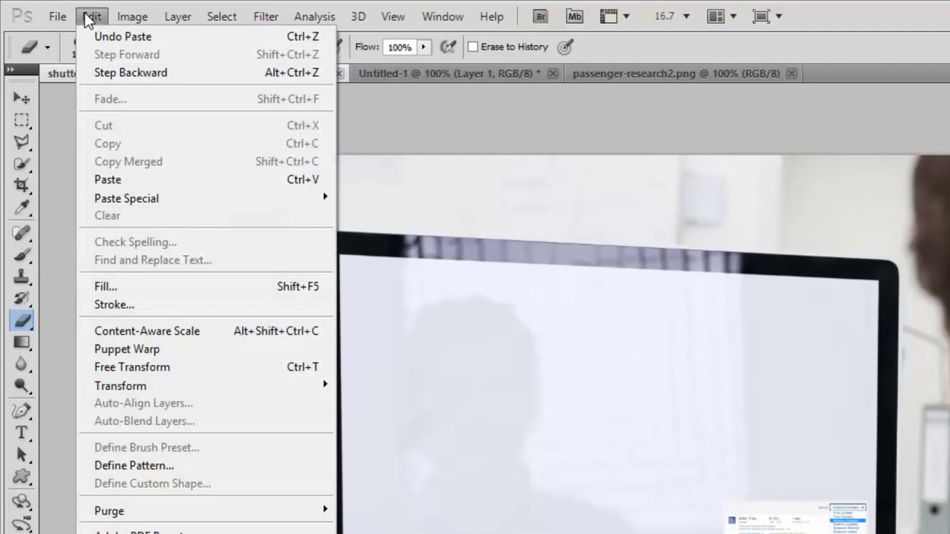
# Scale the flight-results layer proportionally to 368.24% so it covers the monitor screen
pyautogui.moveTo(141, 388)
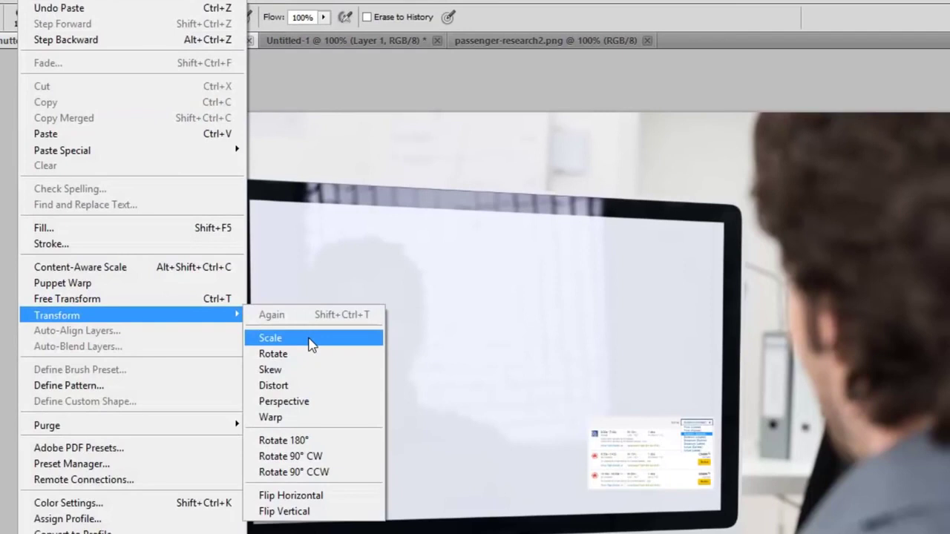
pyautogui.click(410, 414)
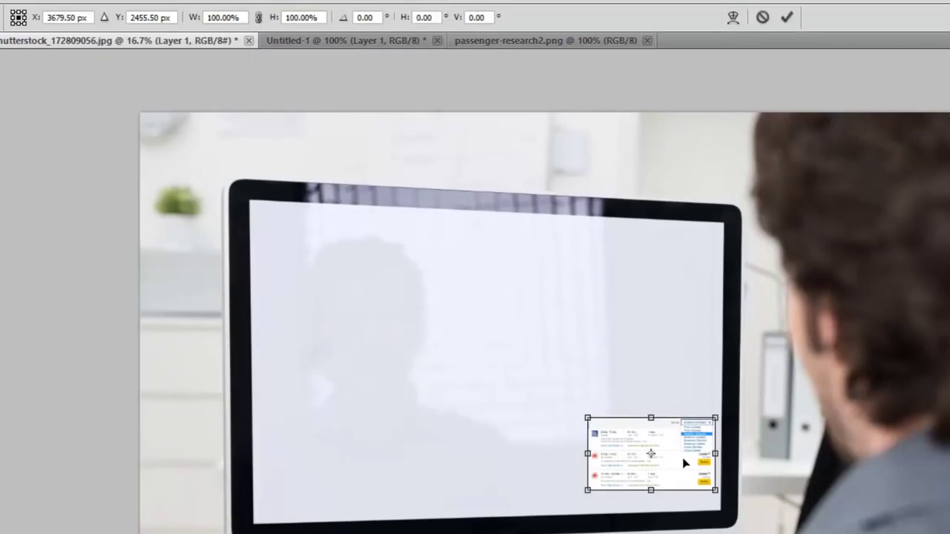
pyautogui.moveTo(684, 463); pyautogui.dragTo(692, 267)
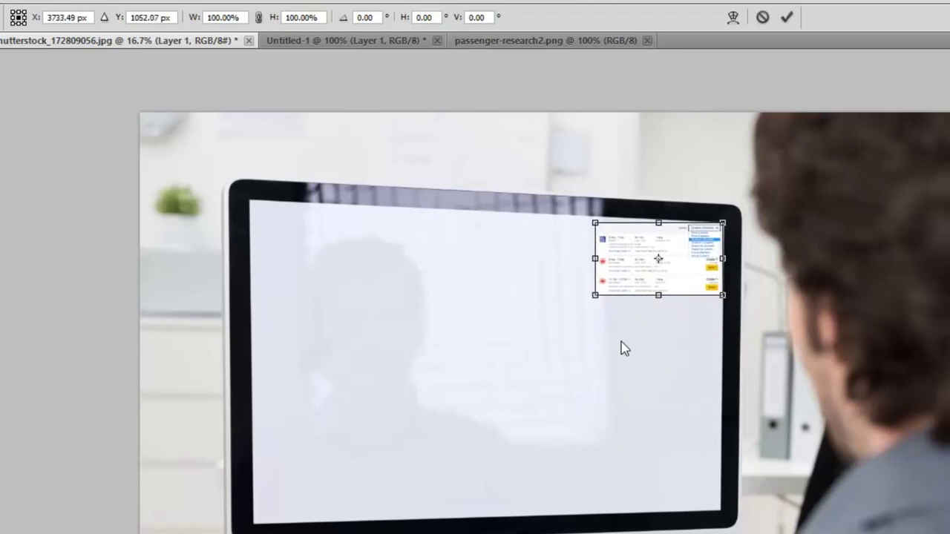
pyautogui.click(259, 18)
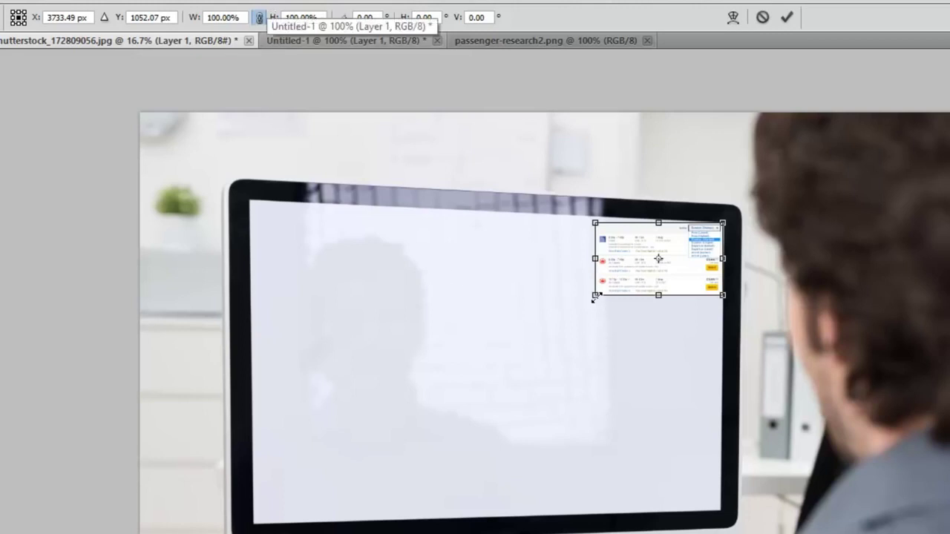
pyautogui.moveTo(595, 296); pyautogui.dragTo(260, 533)
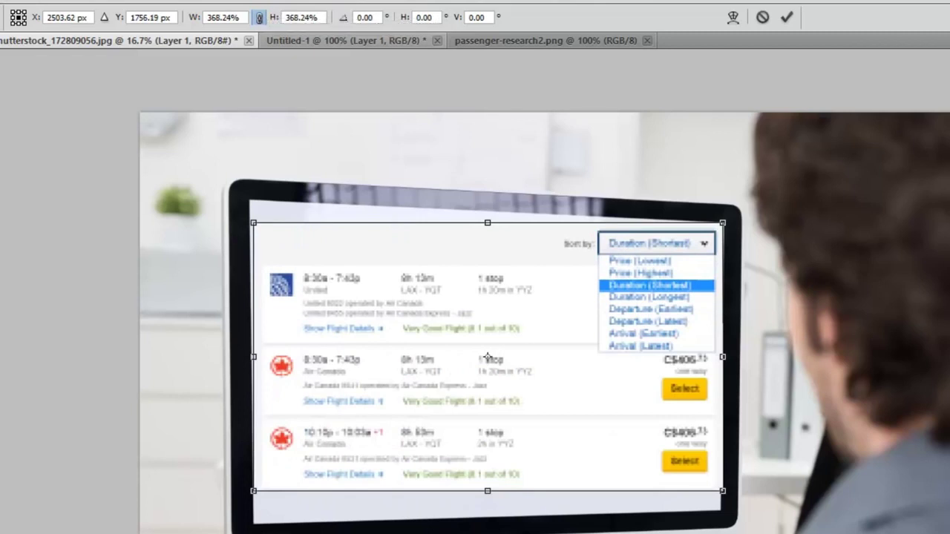
pyautogui.click(788, 19)
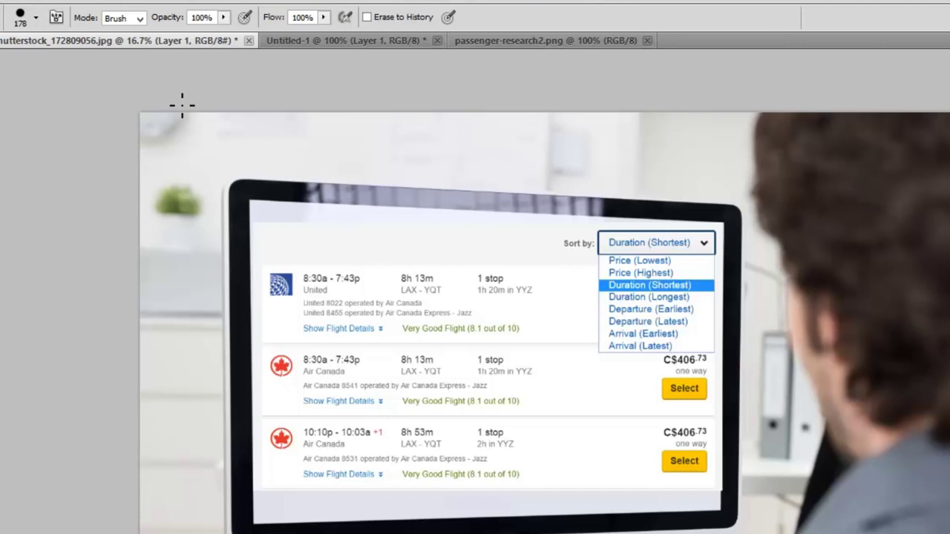
# Start an Edit > Transform > Skew on the flight-results layer
pyautogui.click(65, 1)
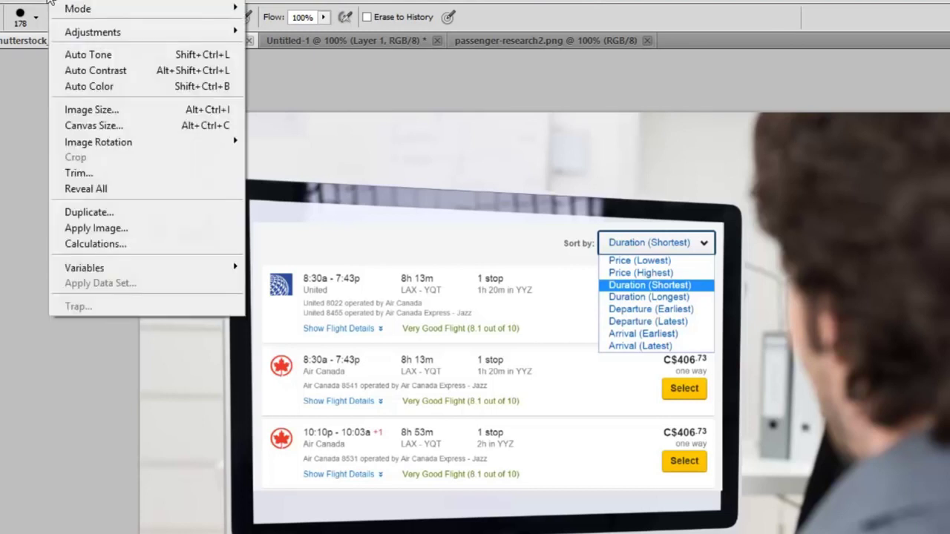
pyautogui.moveTo(28, 1)
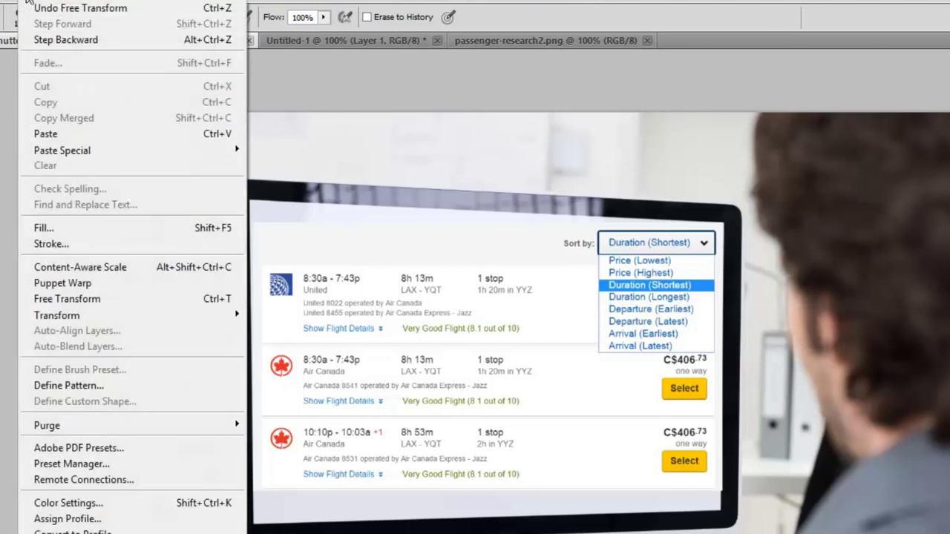
pyautogui.moveTo(80, 316)
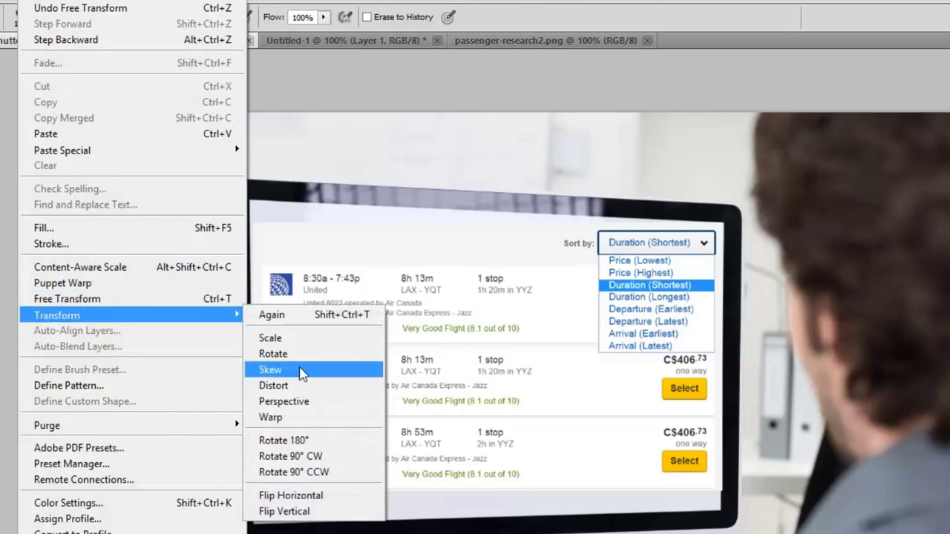
pyautogui.click(270, 370)
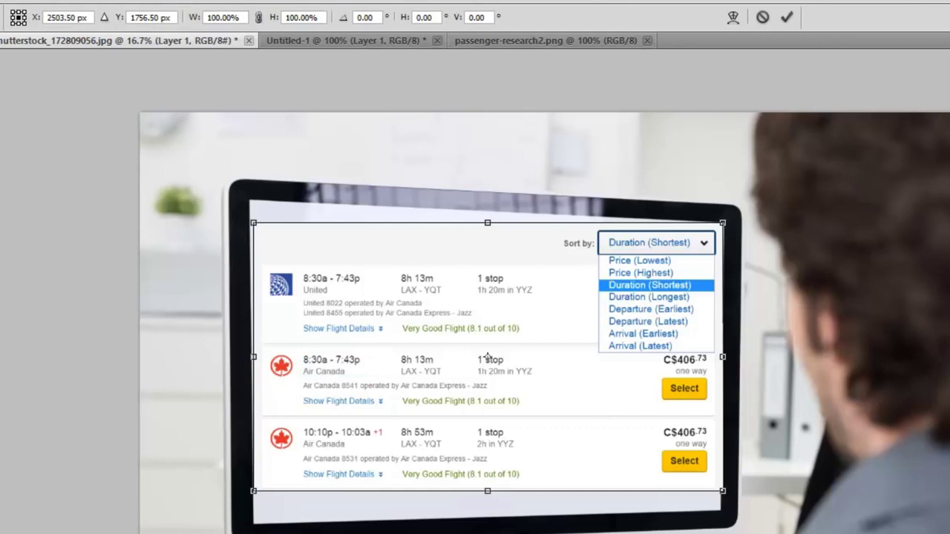
# Cancel the first skew, show Layer 1 again, and restart the skew transform
pyautogui.click(762, 17)
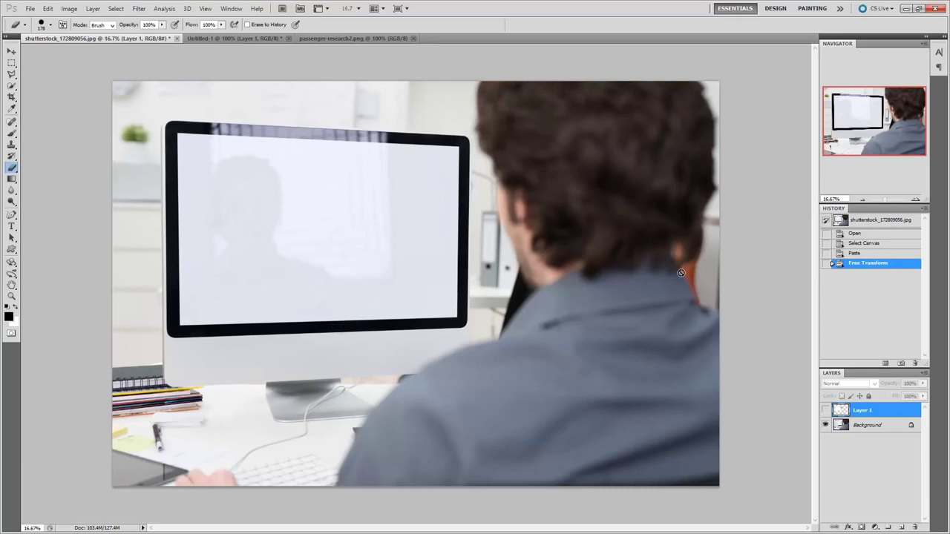
pyautogui.click(825, 410)
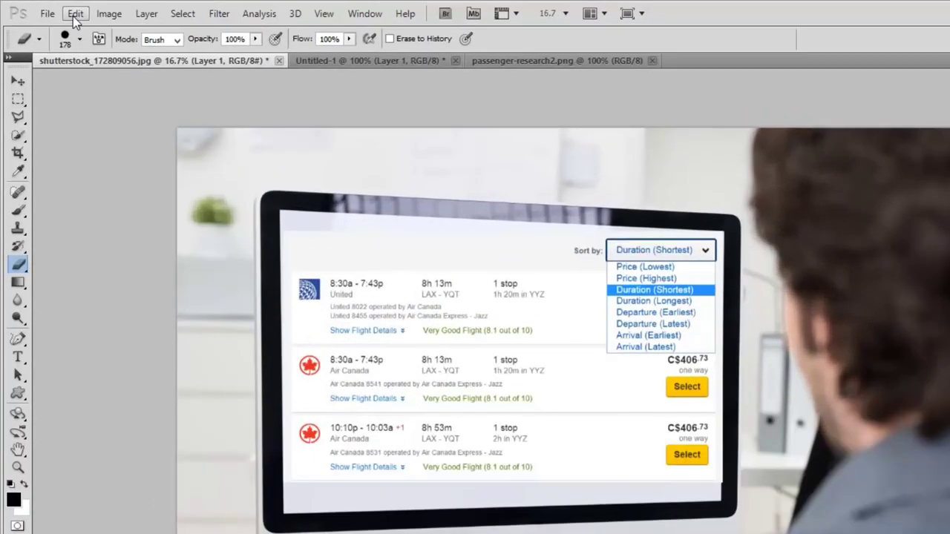
pyautogui.click(47, 8)
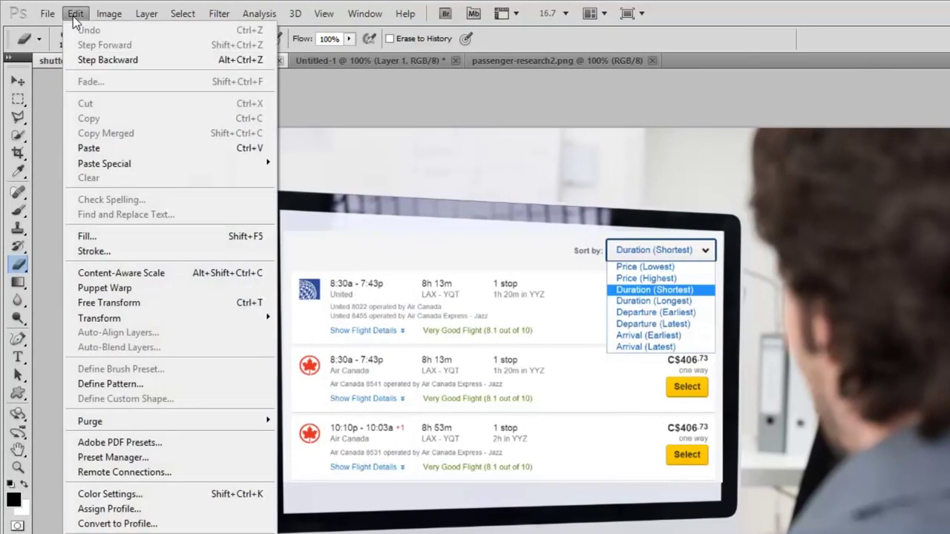
pyautogui.moveTo(119, 321)
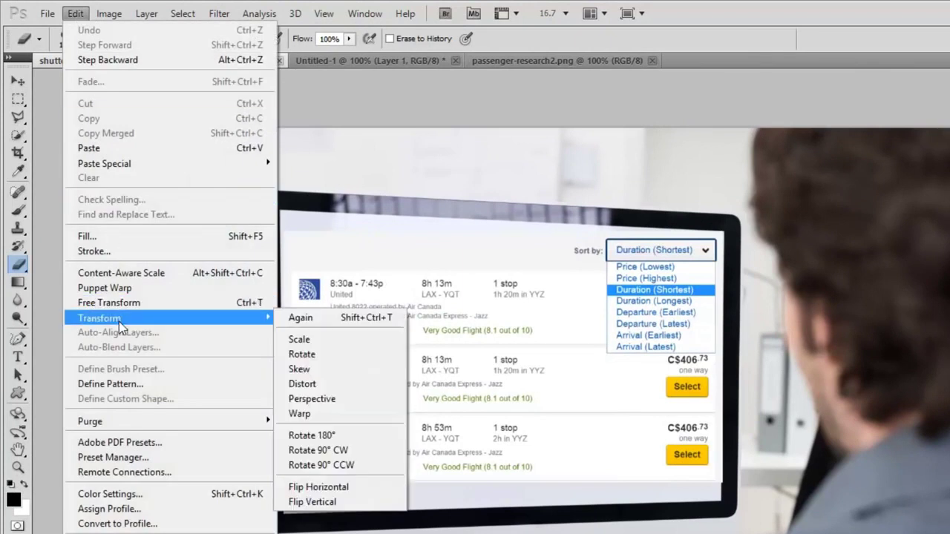
pyautogui.click(333, 370)
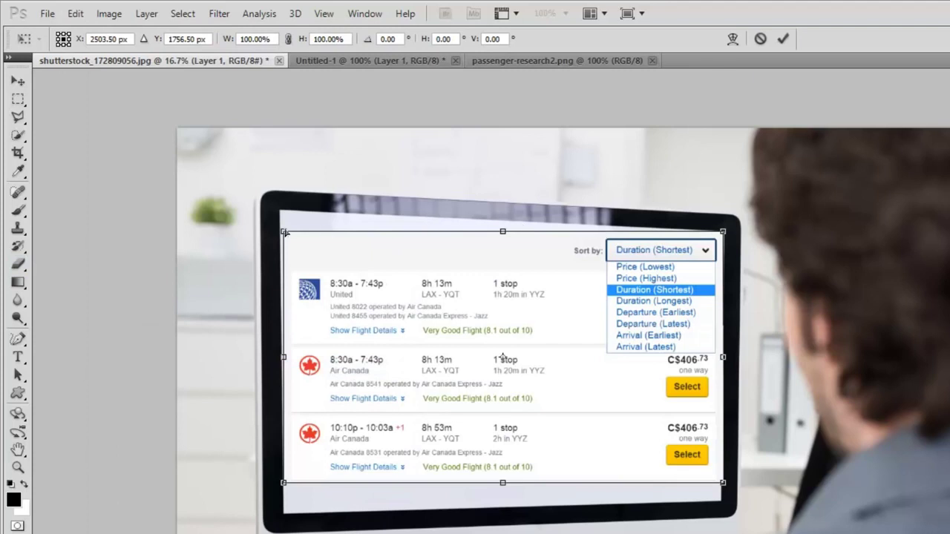
# Drag the screenshot's corners onto the tilted monitor's edges and commit the transform
pyautogui.moveTo(285, 233); pyautogui.dragTo(284, 213)
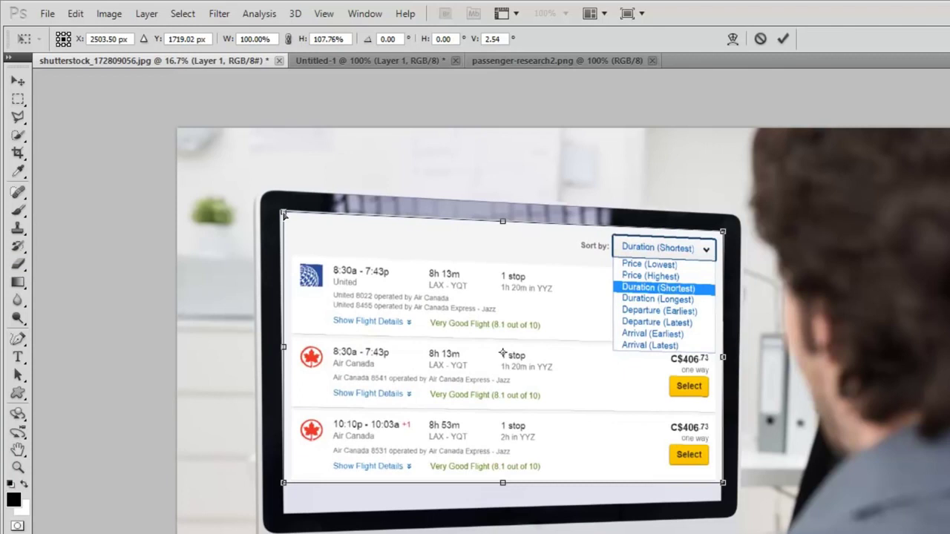
pyautogui.moveTo(284, 214); pyautogui.dragTo(280, 213)
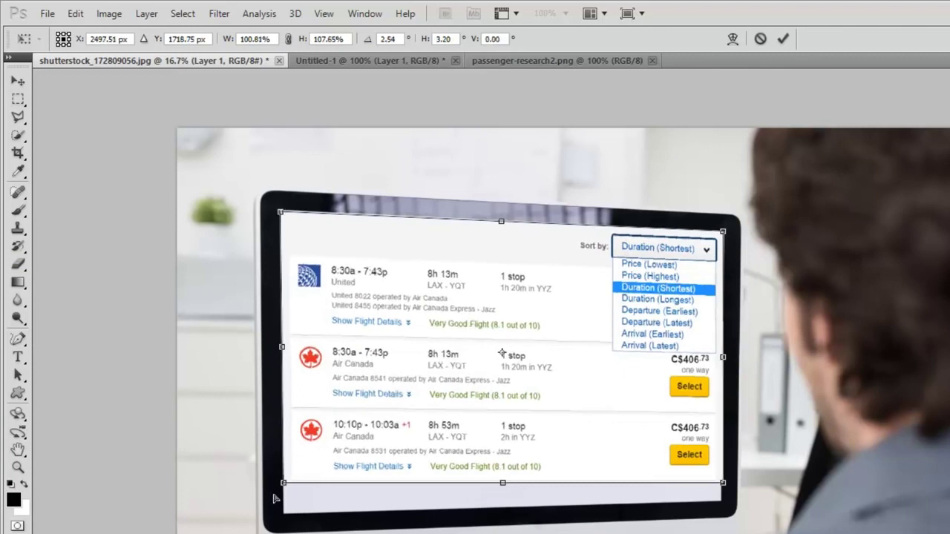
pyautogui.moveTo(284, 487); pyautogui.dragTo(284, 517)
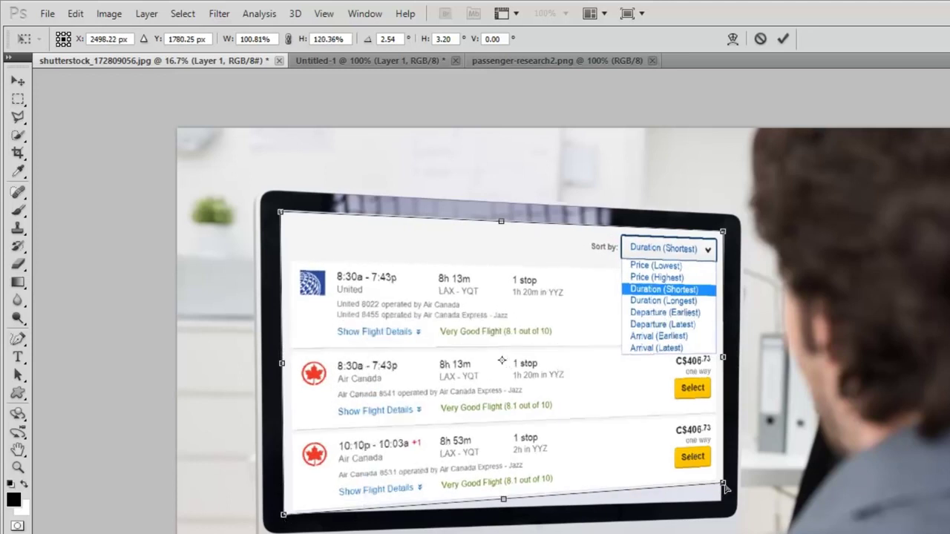
pyautogui.moveTo(723, 484); pyautogui.dragTo(726, 506)
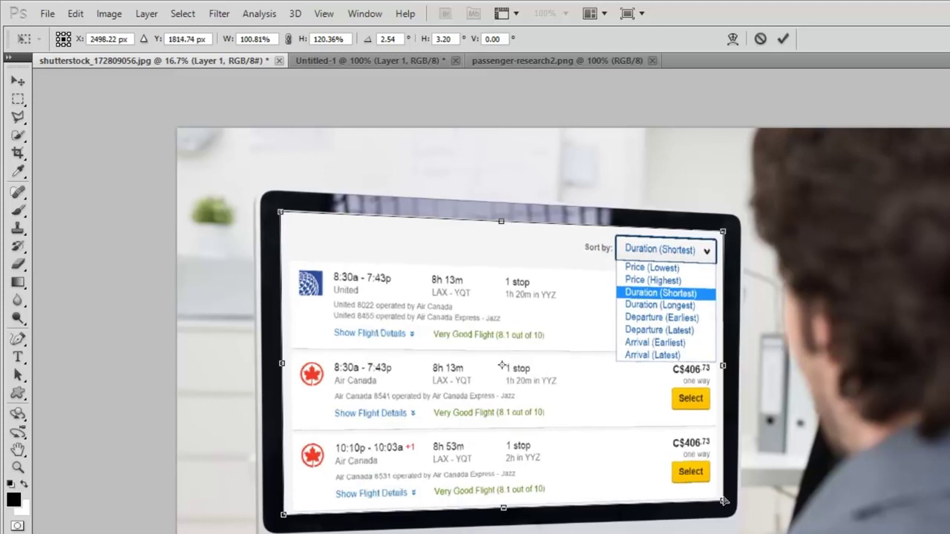
pyautogui.click(783, 38)
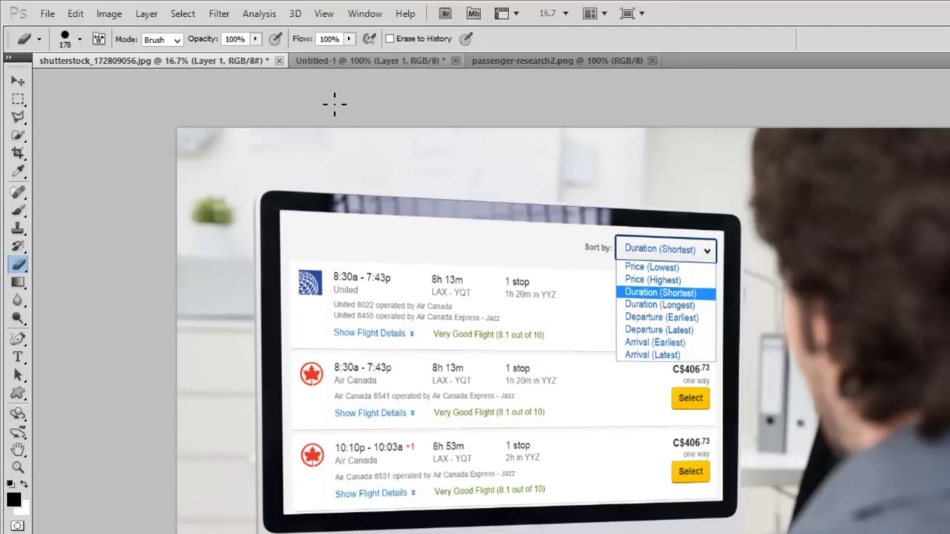
# Select the whole stock photo and Copy Merged the composite of all layers
pyautogui.hotkey('ctrl', 'a')
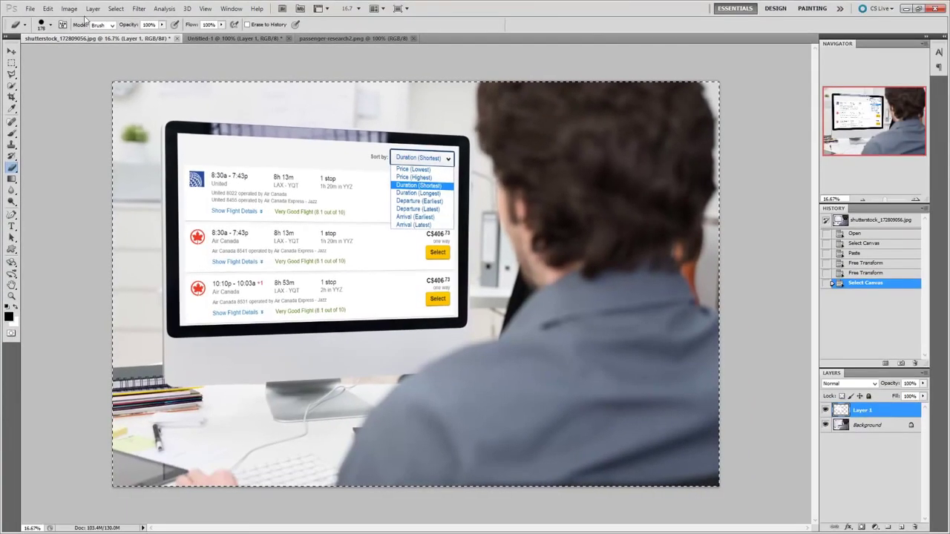
pyautogui.click(69, 9)
pyautogui.click(48, 8)
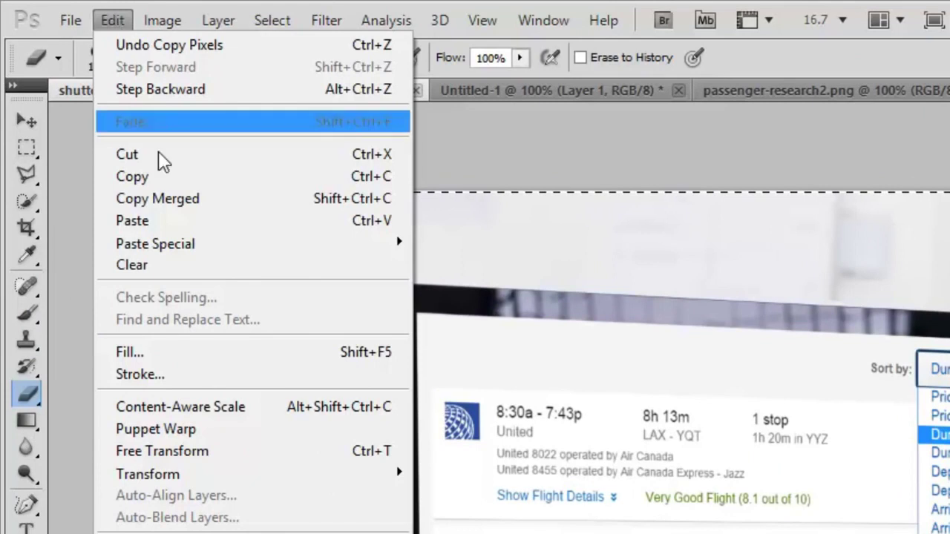
pyautogui.click(164, 199)
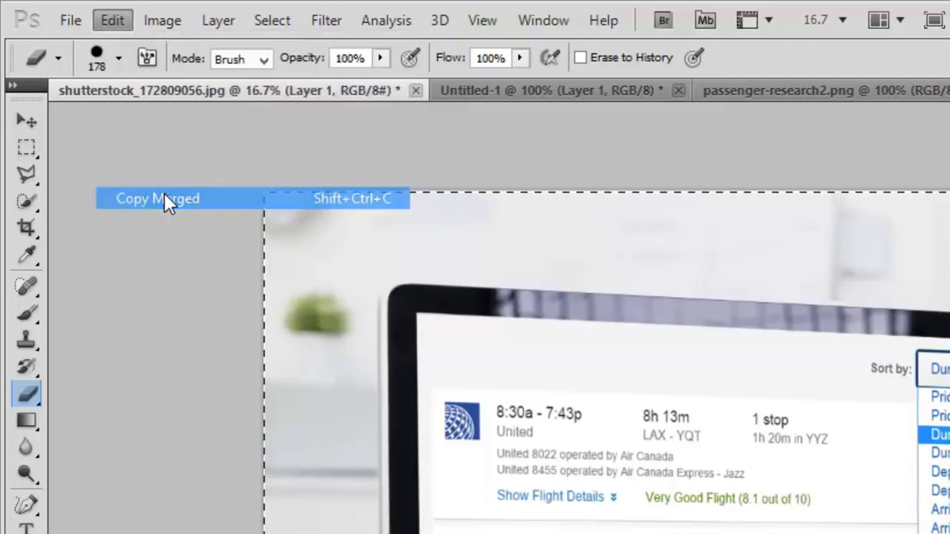
# Paste the merged composite into passenger-research2.png as a new Layer 1
pyautogui.click(855, 90)
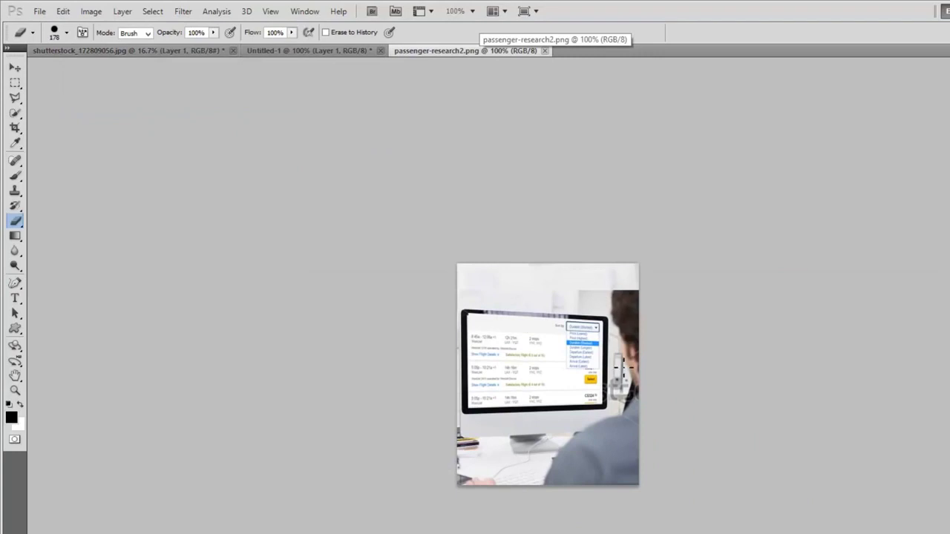
pyautogui.click(64, 12)
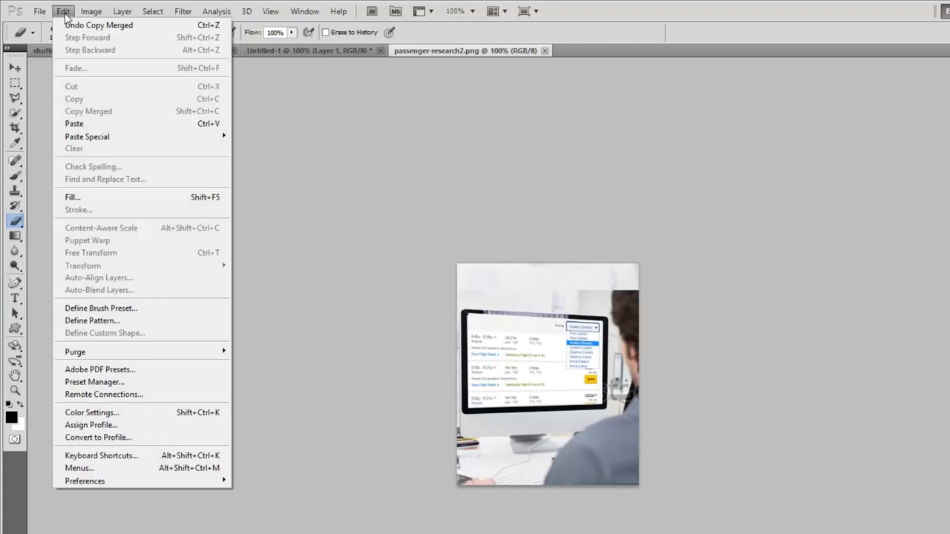
pyautogui.click(99, 125)
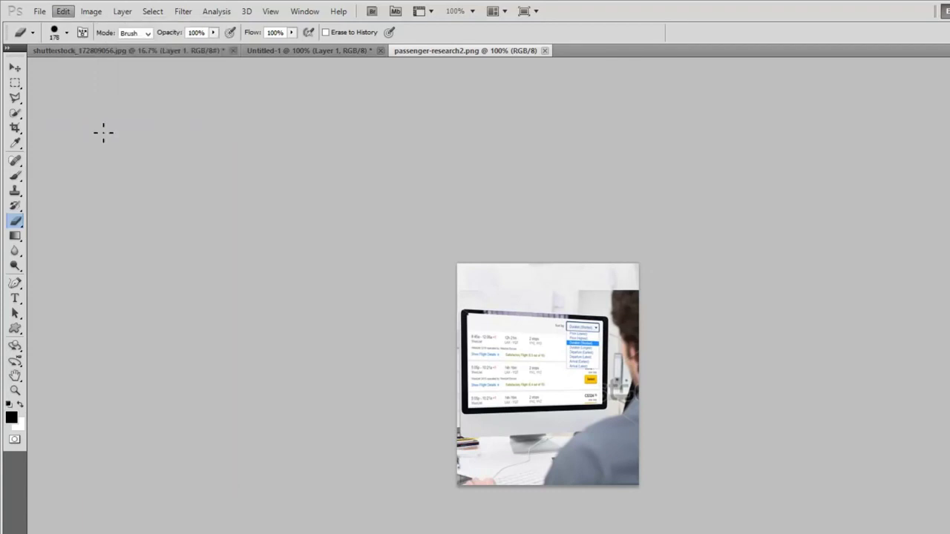
pyautogui.click(64, 12)
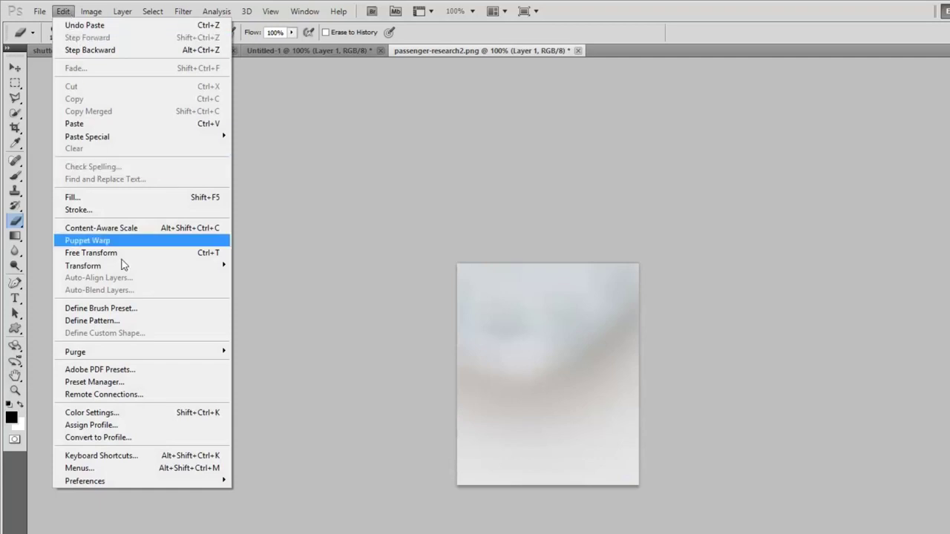
pyautogui.moveTo(121, 271)
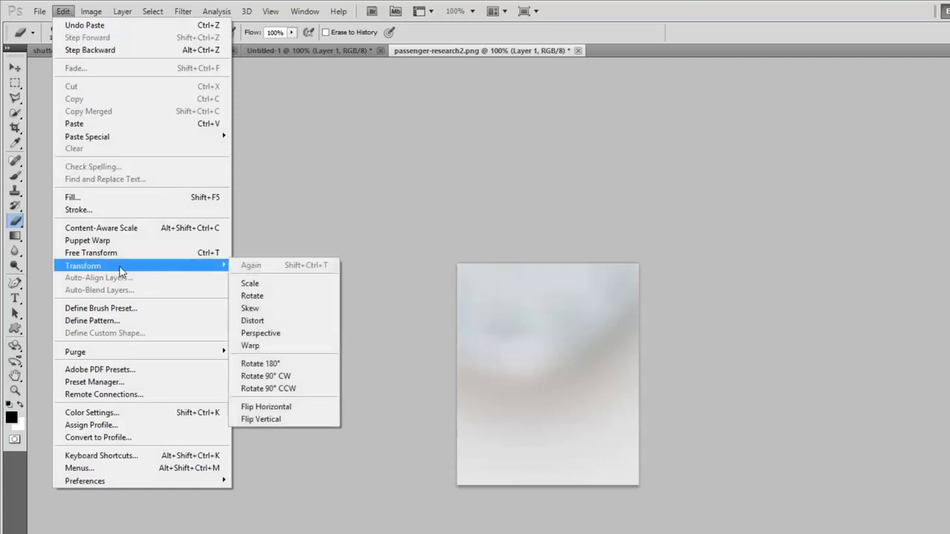
# Start a proportional scale on the pasted layer and move it toward the canvas corner
pyautogui.click(284, 286)
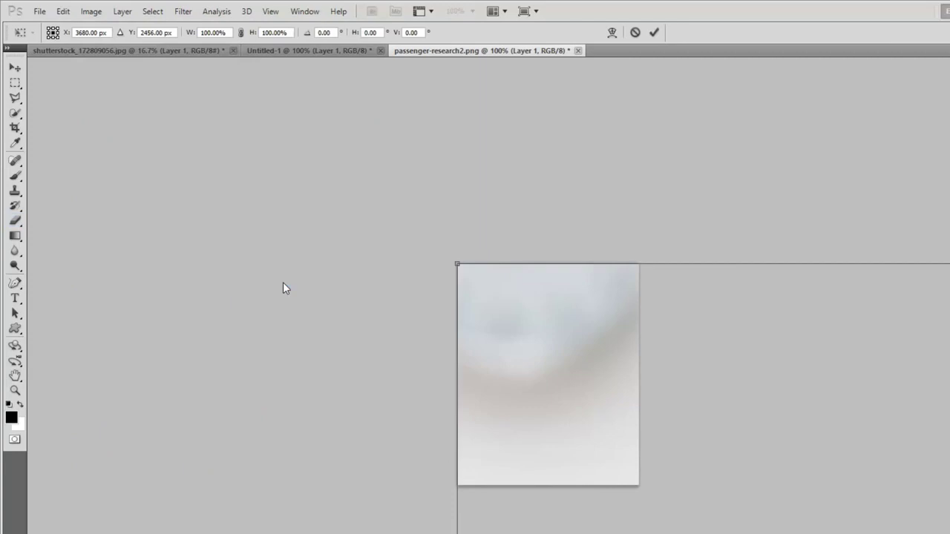
pyautogui.click(241, 32)
pyautogui.moveTo(747, 381); pyautogui.dragTo(805, 505)
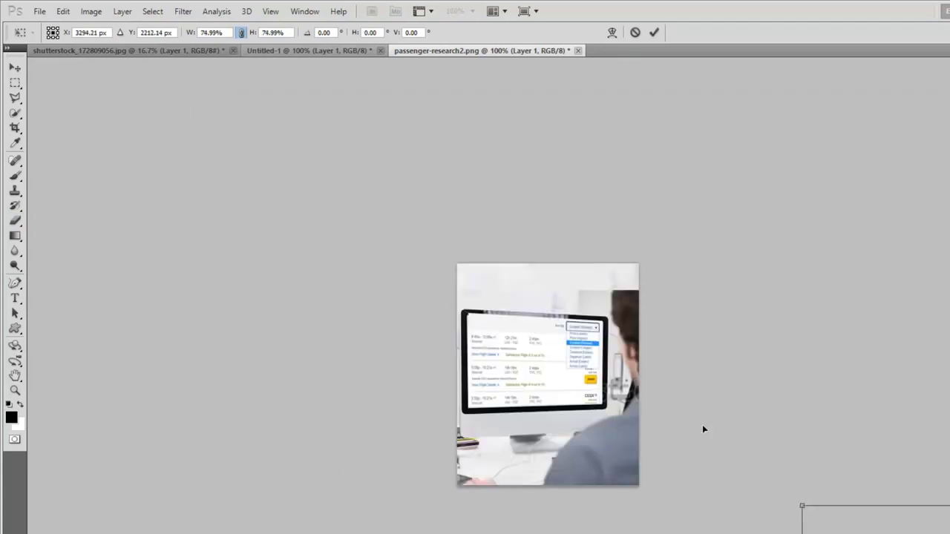
pyautogui.moveTo(702, 424); pyautogui.dragTo(208, 118)
pyautogui.moveTo(226, 162); pyautogui.dragTo(230, 164)
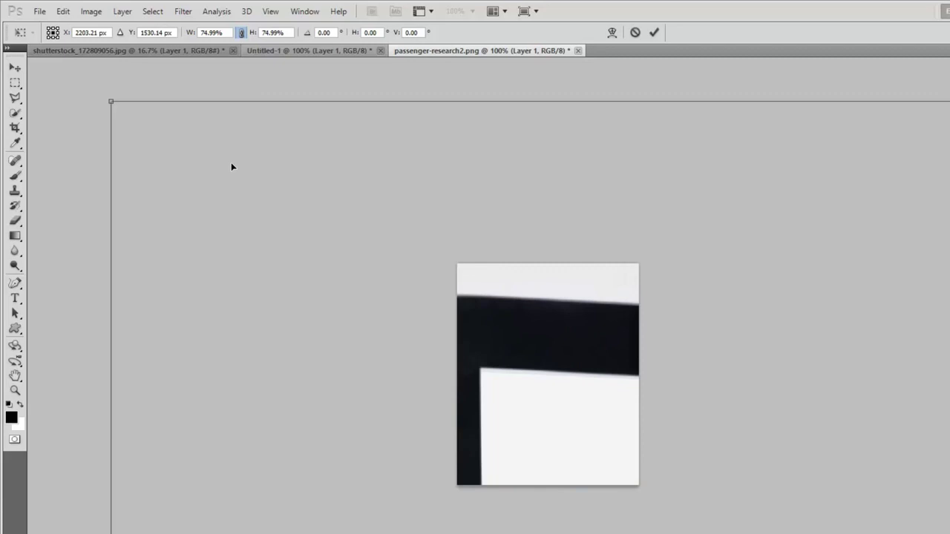
# Shrink the composite to about 7% (6.72% width, 7.05% height) to fit the canvas
pyautogui.moveTo(112, 103); pyautogui.dragTo(259, 138)
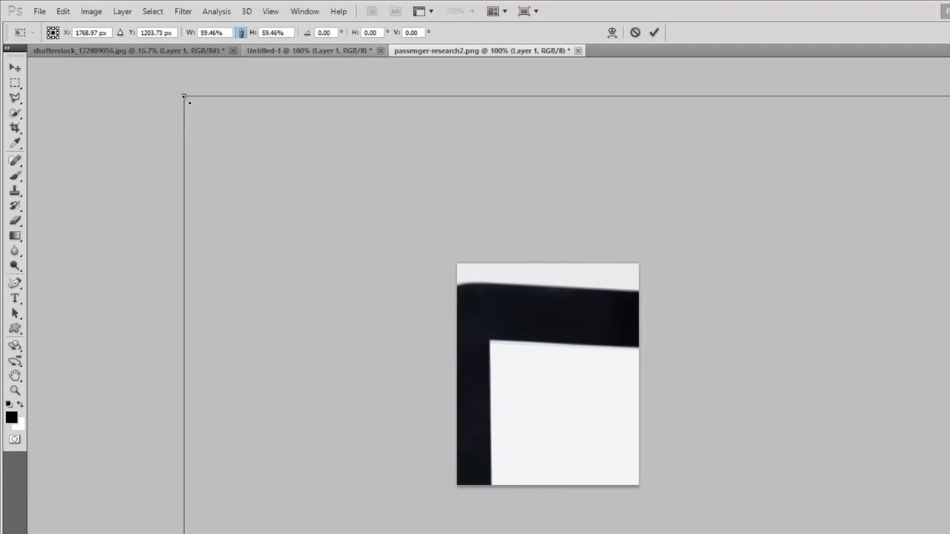
pyautogui.moveTo(398, 233); pyautogui.dragTo(761, 460)
pyautogui.moveTo(544, 335); pyautogui.dragTo(129, 64)
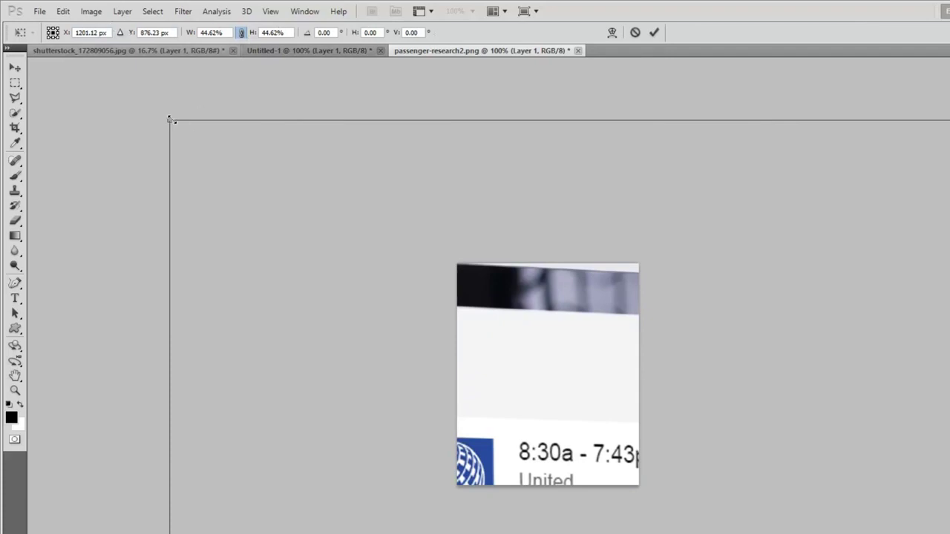
pyautogui.moveTo(169, 120); pyautogui.dragTo(310, 201)
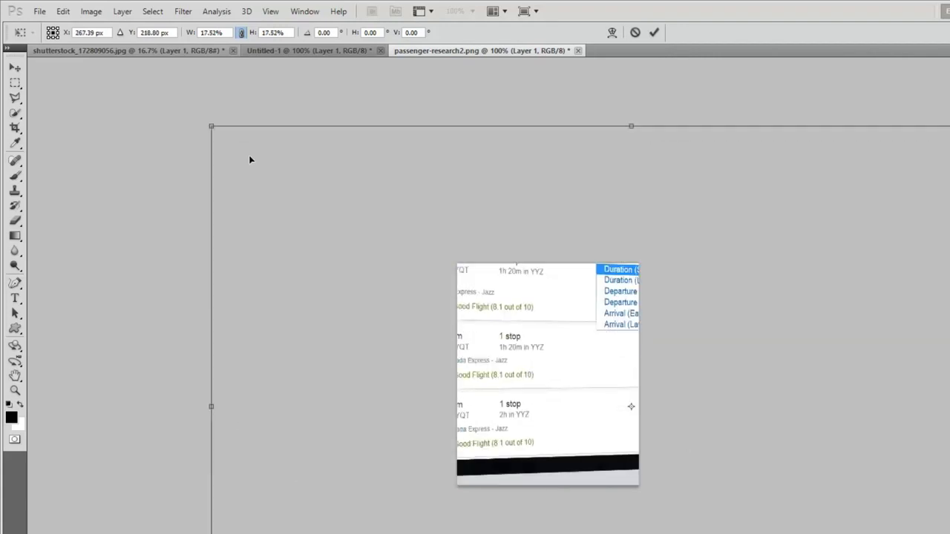
pyautogui.moveTo(211, 127); pyautogui.dragTo(493, 401)
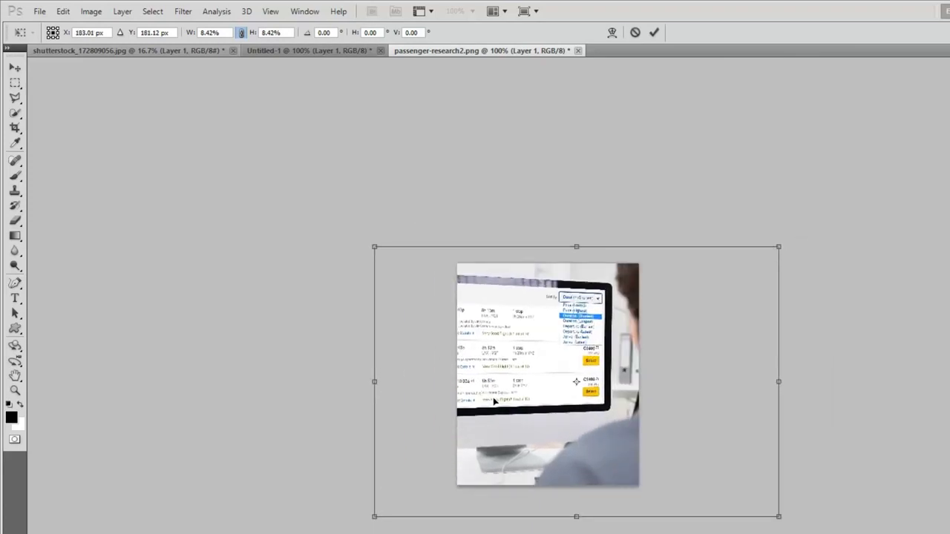
pyautogui.moveTo(374, 245); pyautogui.dragTo(396, 262)
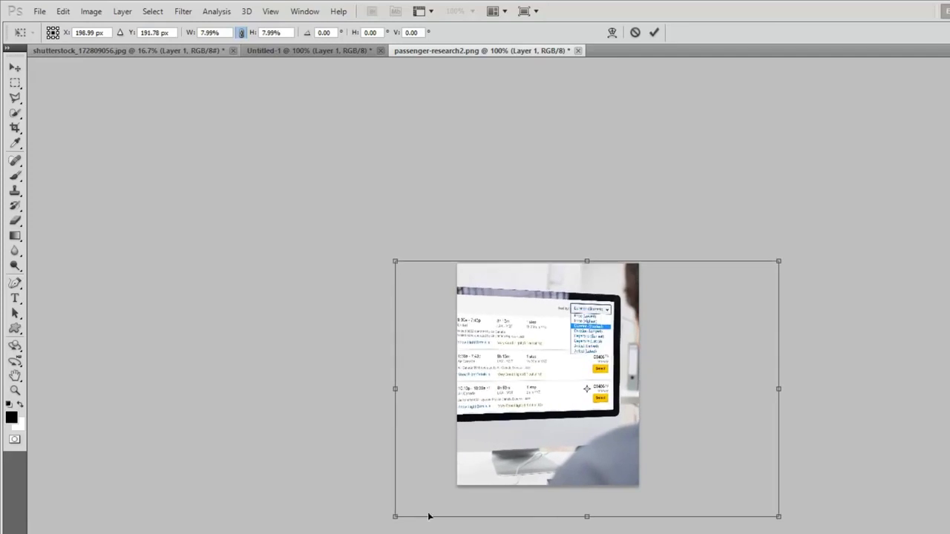
pyautogui.moveTo(394, 517); pyautogui.dragTo(443, 495)
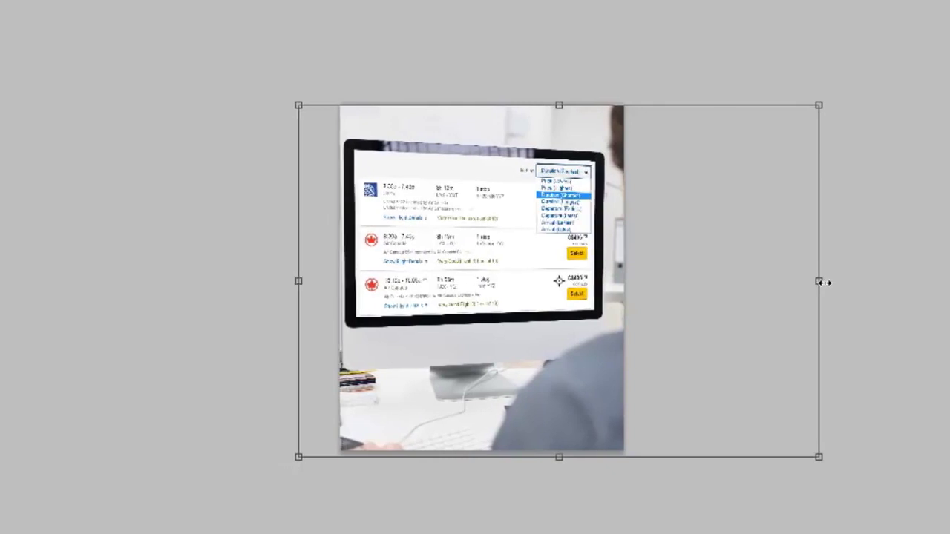
pyautogui.moveTo(817, 282); pyautogui.dragTo(802, 284)
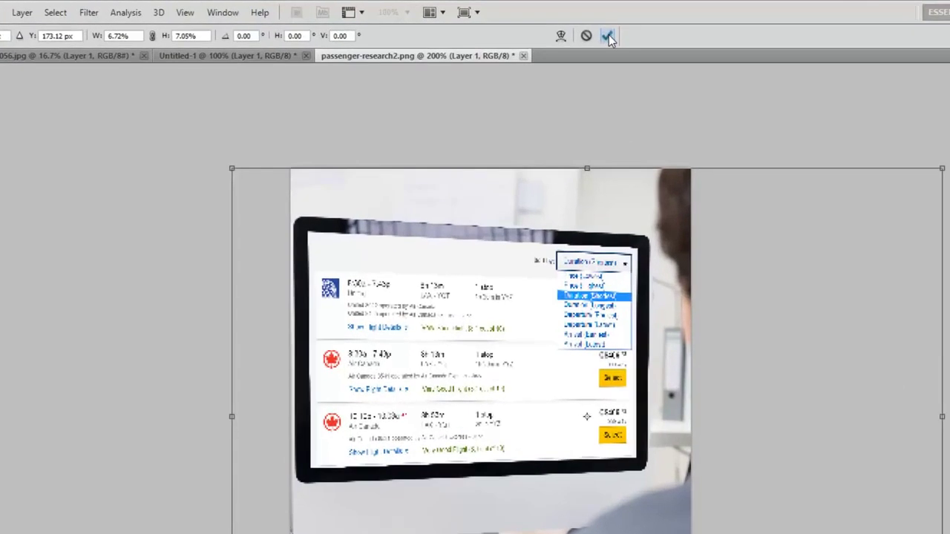
# Commit the narrowed 6.72% × 7.05% Free Transform scaling of the composite
pyautogui.click(608, 36)
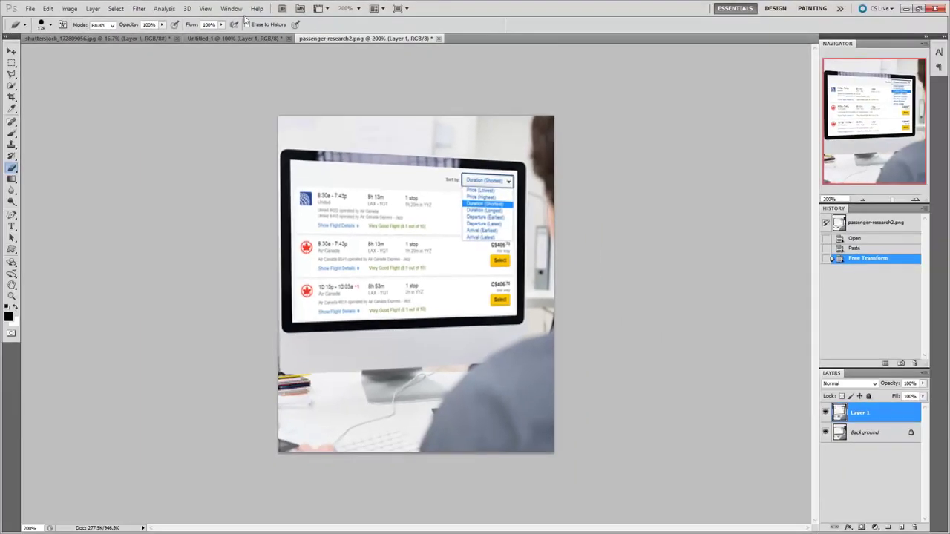
pyautogui.click(115, 38)
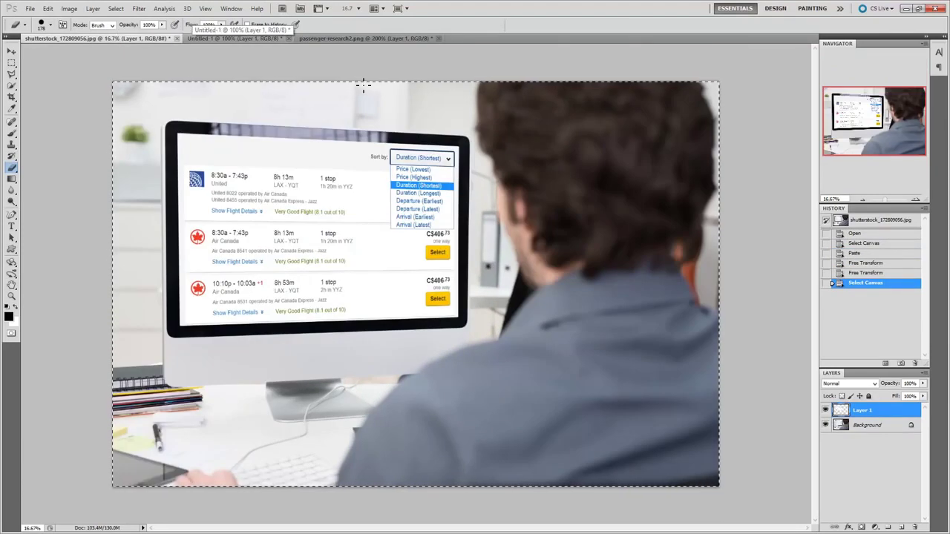
pyautogui.click(371, 38)
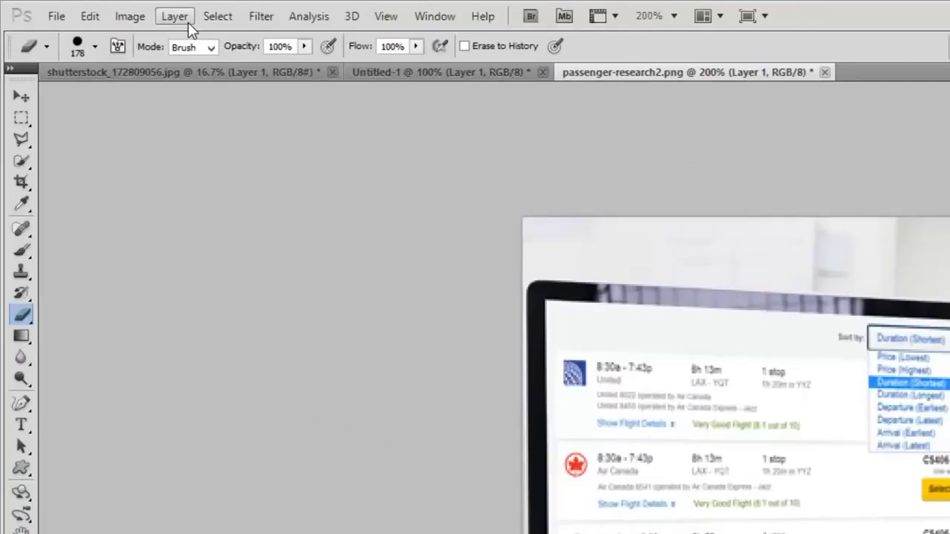
pyautogui.click(100, 12)
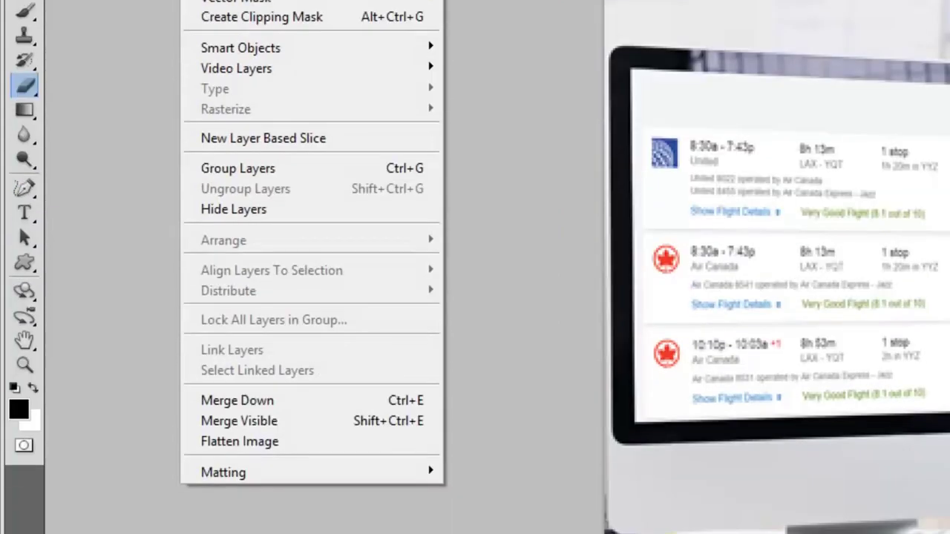
# Flatten passenger-research2.png to one Background layer, save it on closing, and return to Captivate
pyautogui.click(282, 443)
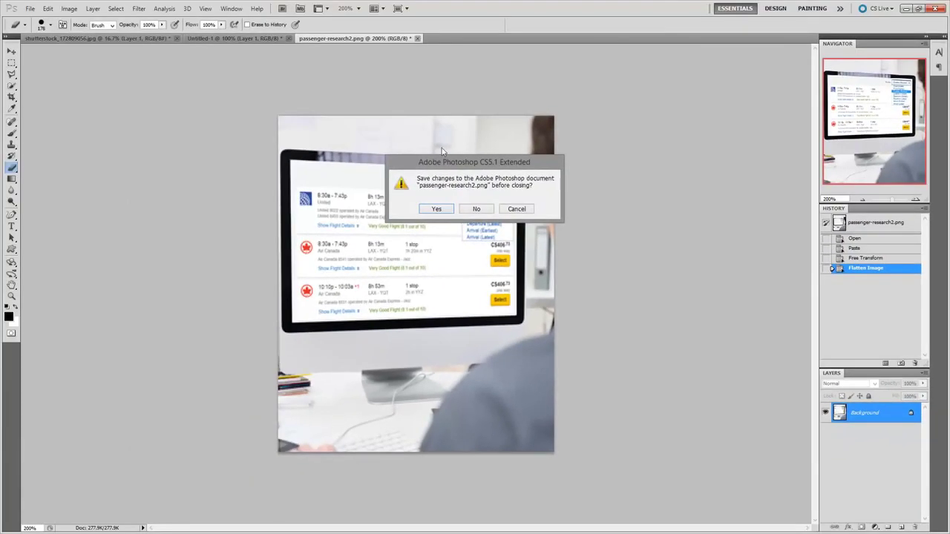
pyautogui.click(436, 208)
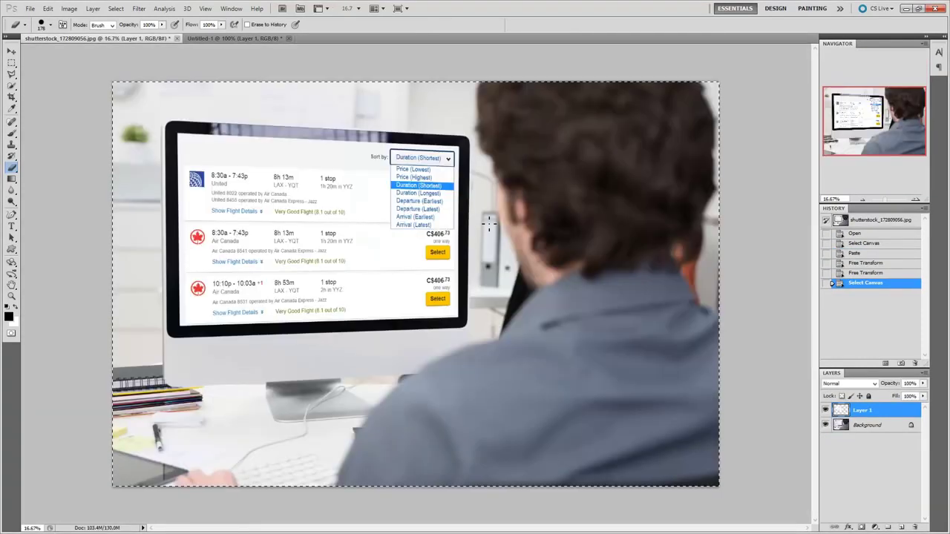
pyautogui.hotkey('alt', 'Tab')
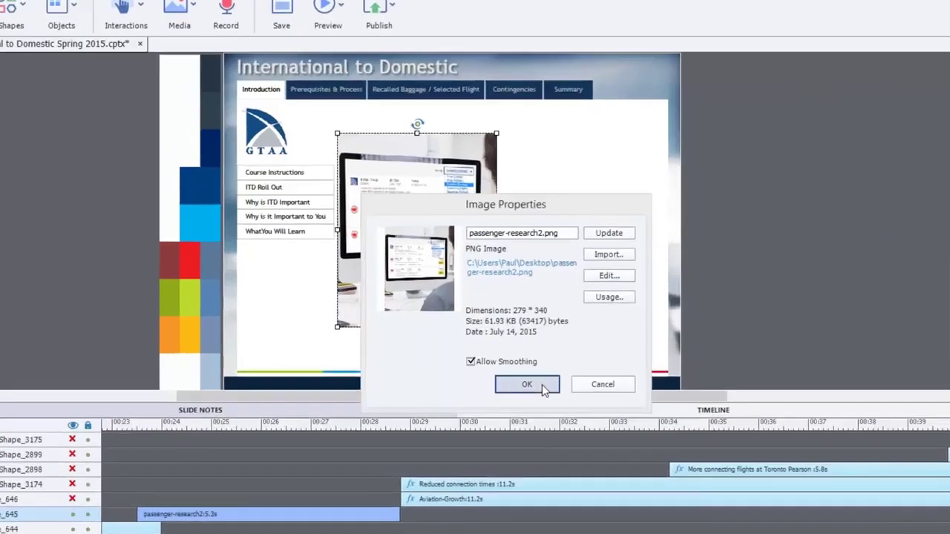
# Accept the updated passenger-research2.png in Image Properties, then deselect it to view the slide
pyautogui.click(527, 384)
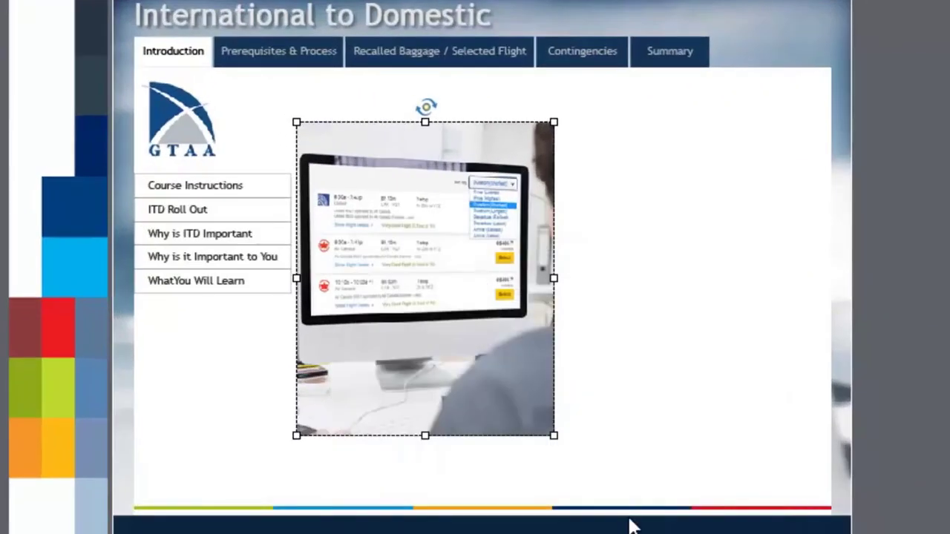
pyautogui.press('Escape')
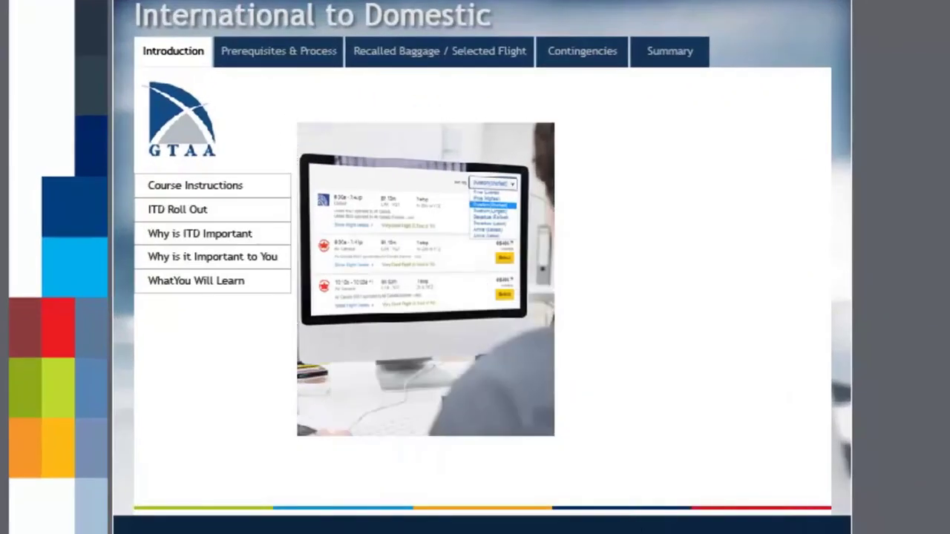